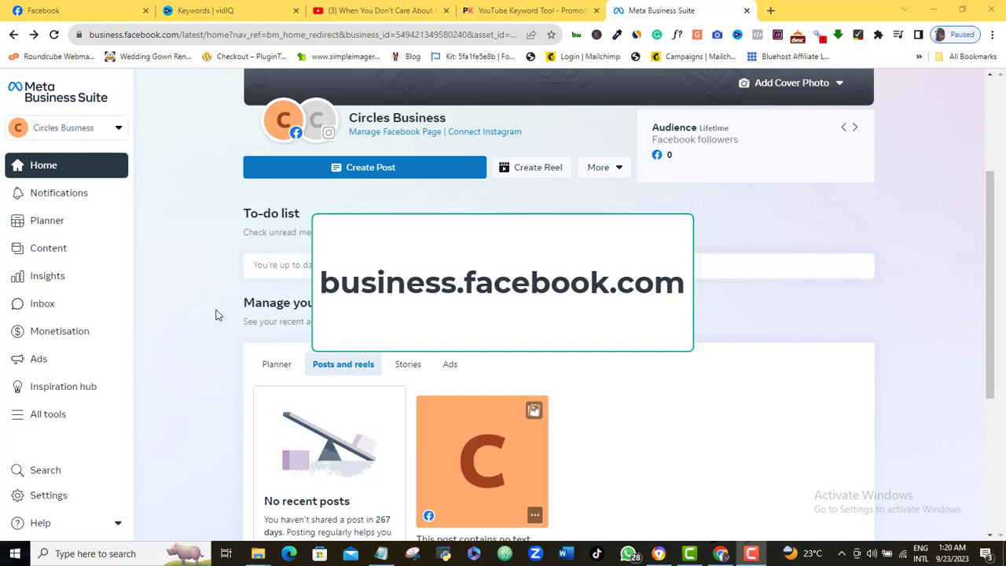
# Go to Brand safety > Domains in the business settings, which lists no domains yet
pyautogui.click(46, 496)
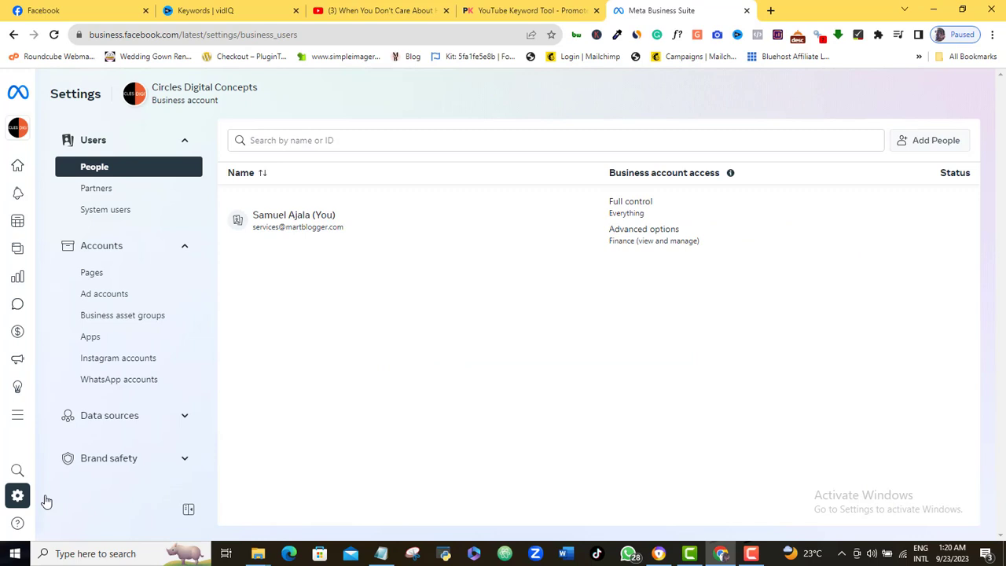
pyautogui.click(183, 463)
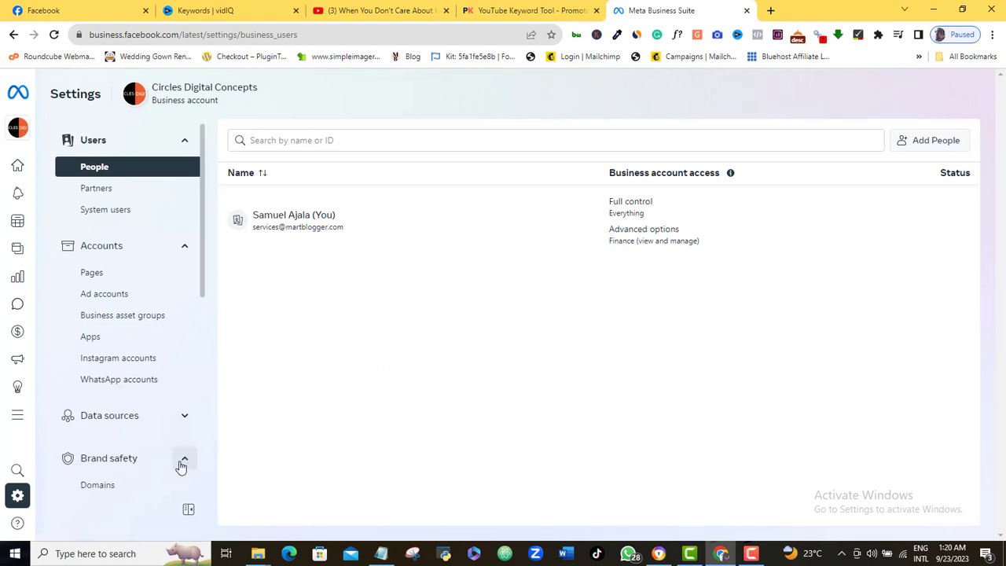
pyautogui.click(109, 487)
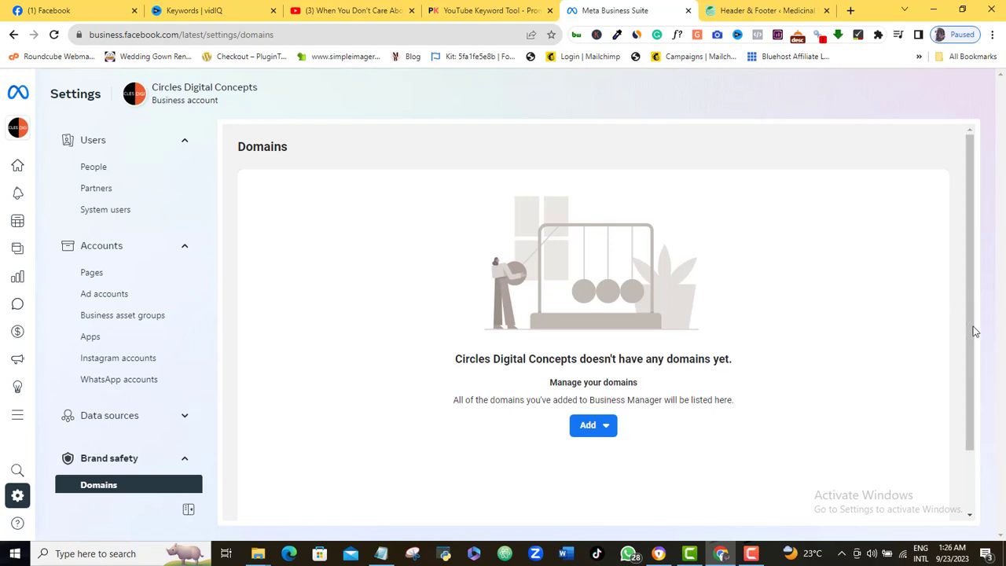
pyautogui.scroll(-1, 685, 431)
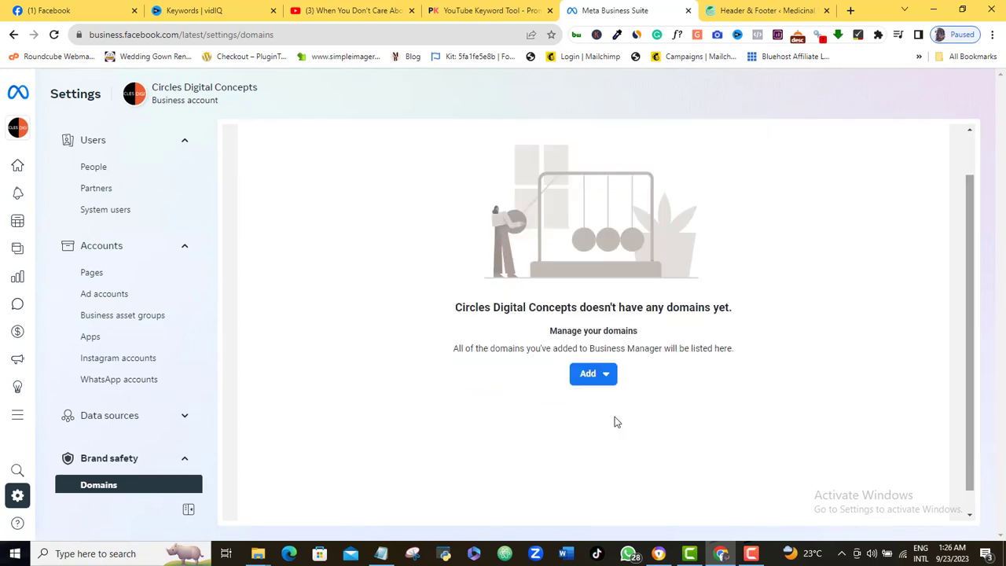
# Create a new domain entry for medicinalfood.com.ng and submit it
pyautogui.click(611, 385)
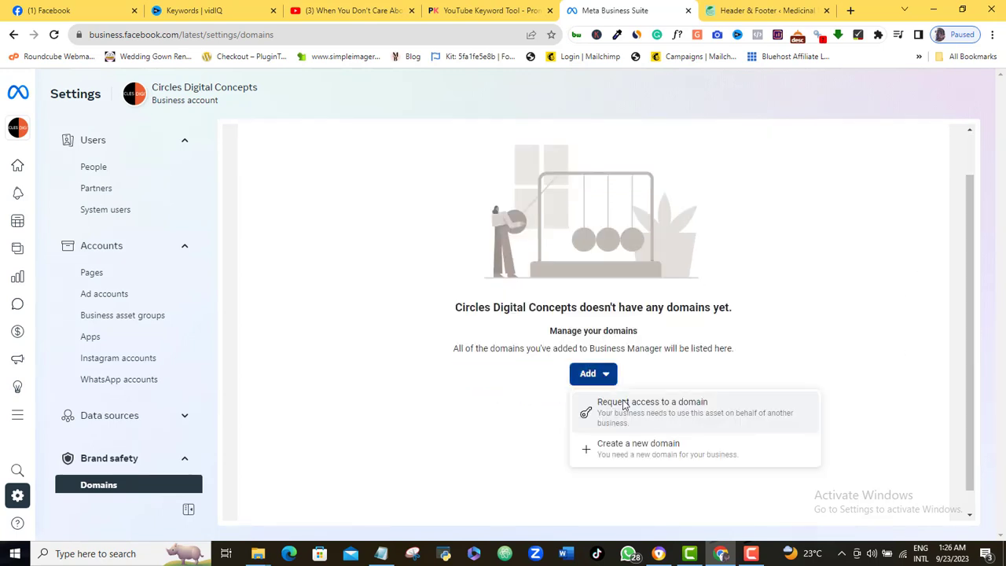
pyautogui.click(644, 456)
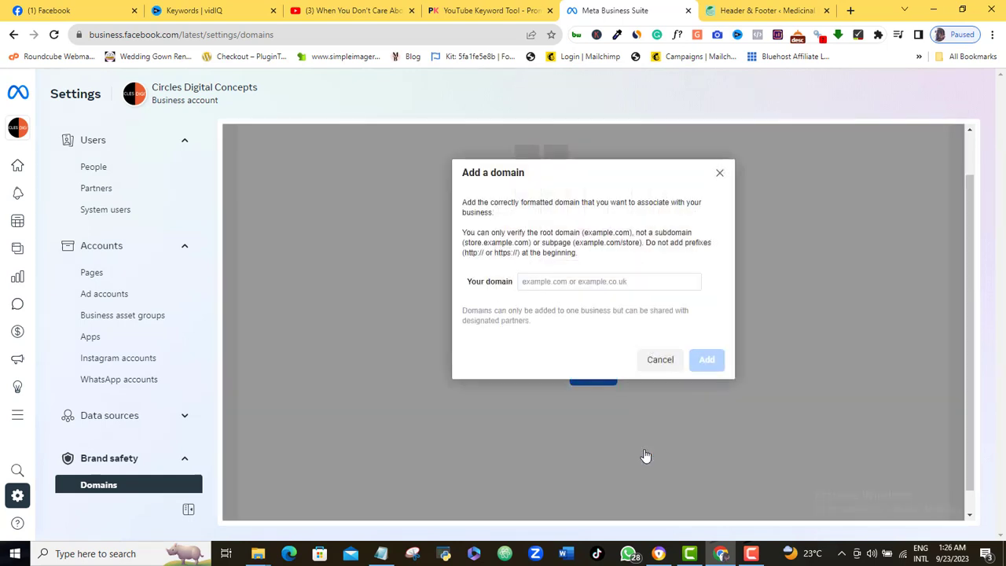
pyautogui.click(565, 283)
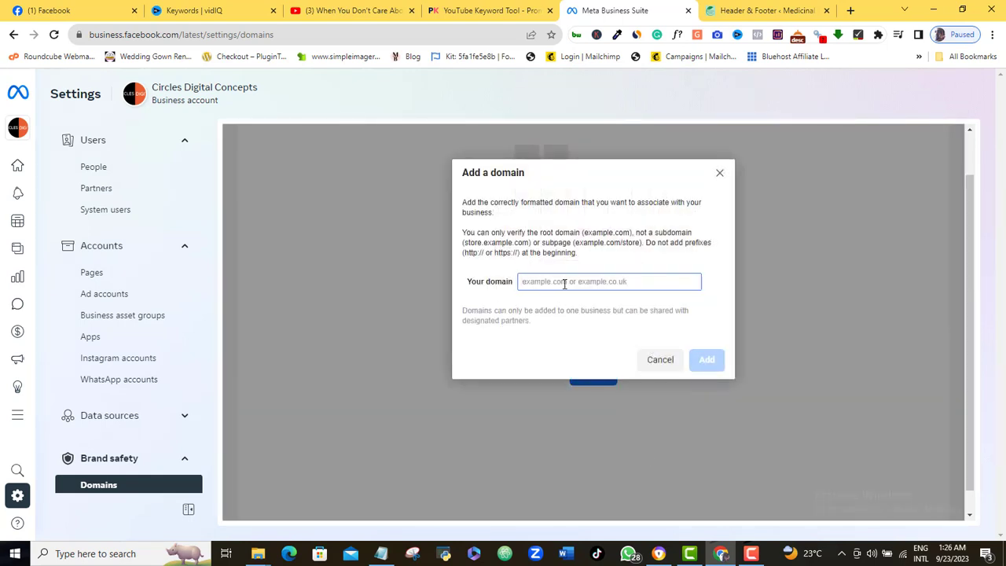
pyautogui.write('med')
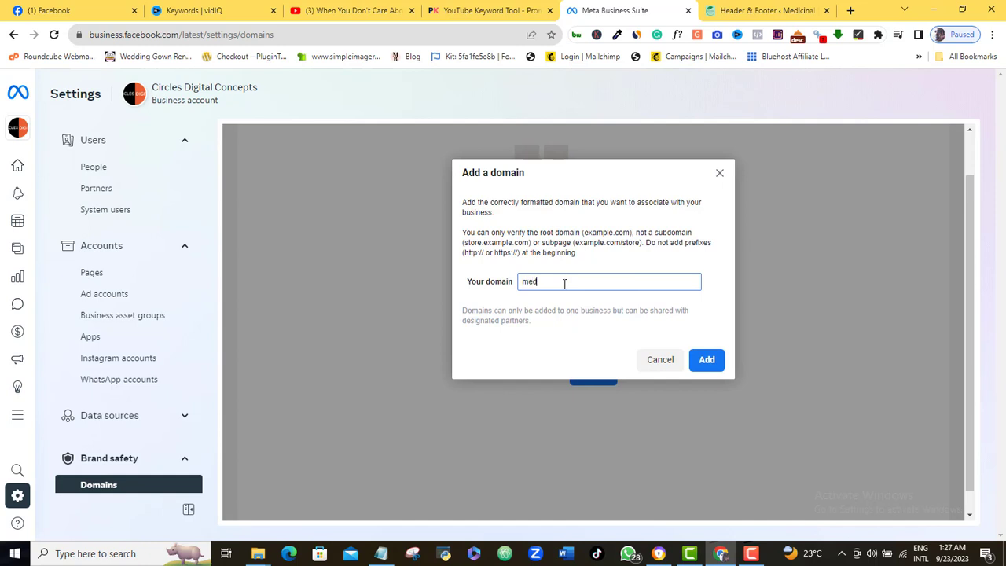
pyautogui.write('icinalfood.com.ng')
pyautogui.click(711, 361)
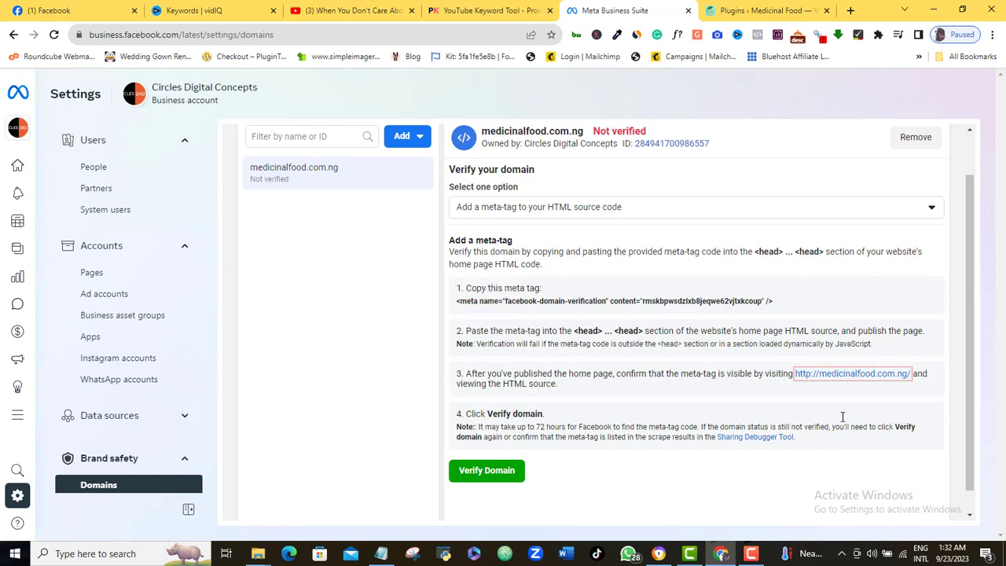
# Compare the HTML file and DNS TXT verification methods, then settle on the meta-tag option
pyautogui.click(787, 210)
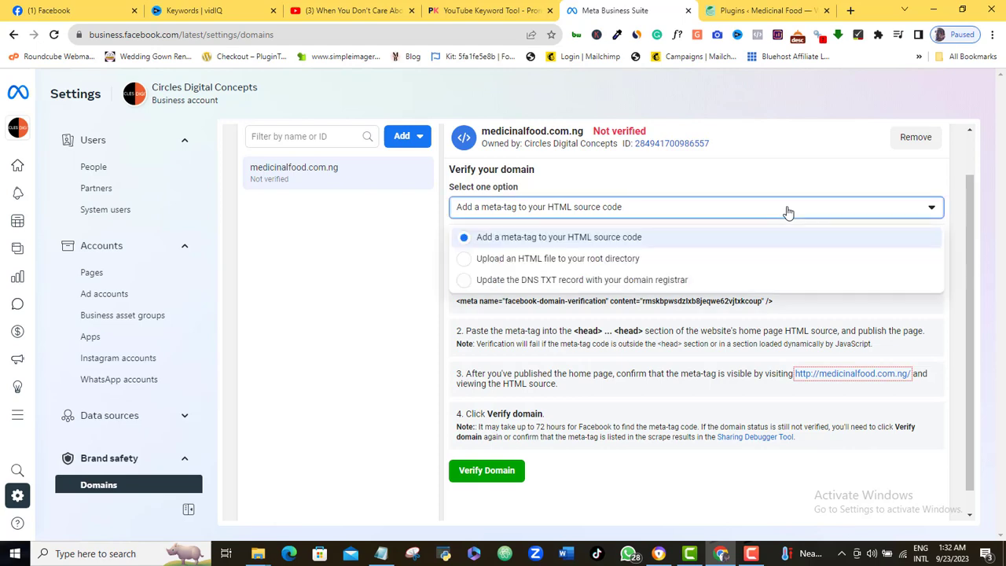
pyautogui.click(605, 259)
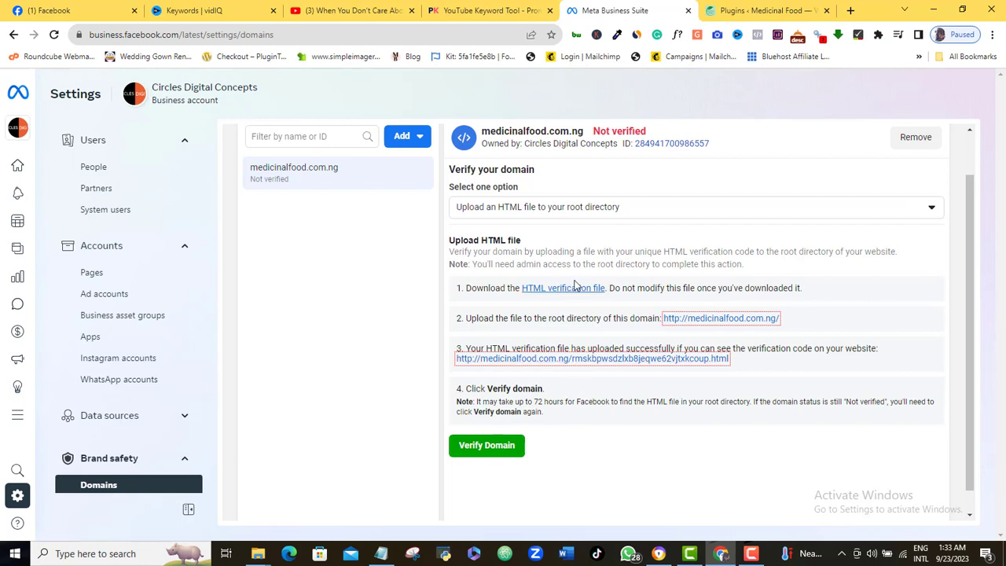
pyautogui.click(660, 211)
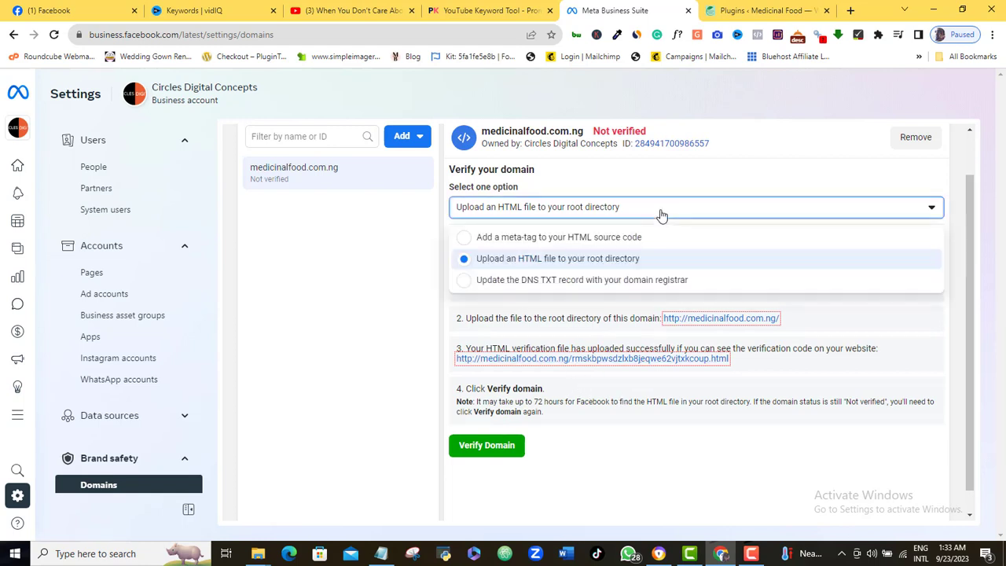
pyautogui.click(597, 281)
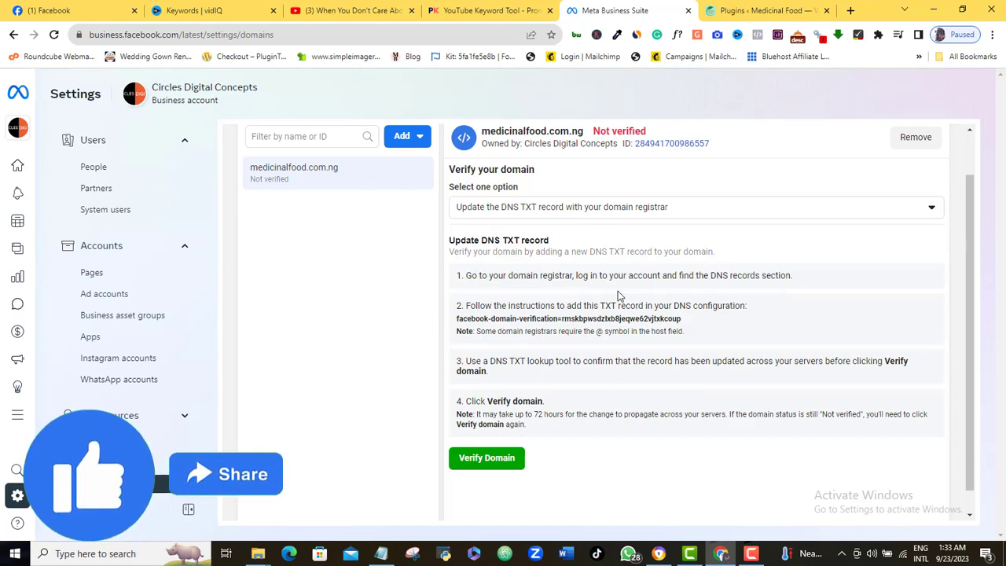
pyautogui.press('Up')
pyautogui.press('Up')
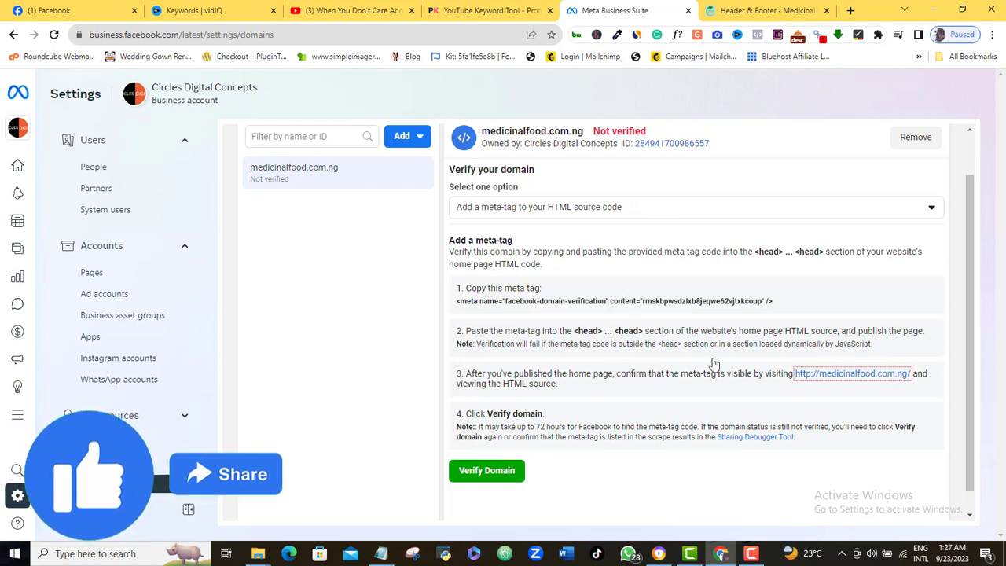
pyautogui.moveTo(620, 132)
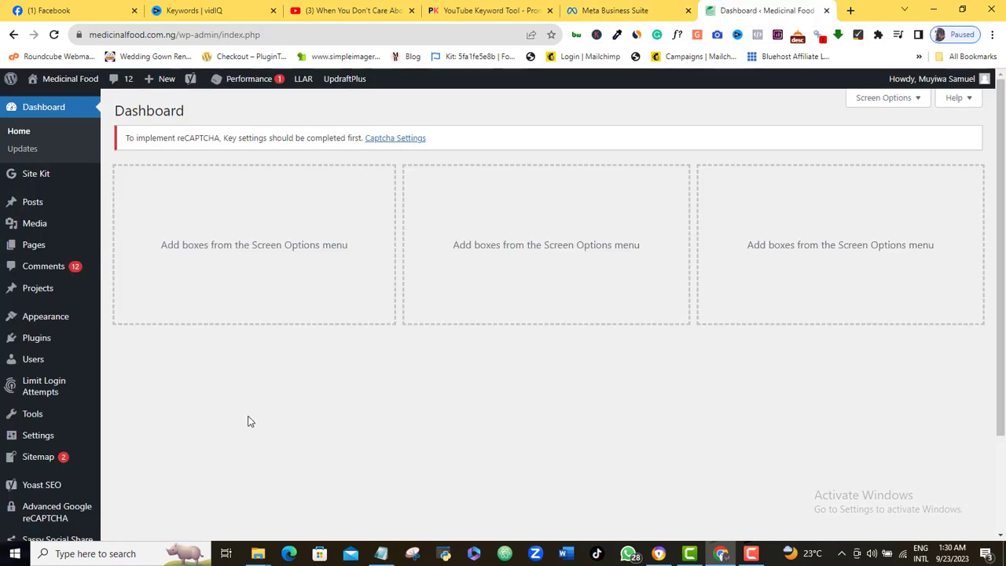
# Search plugins for 'wp code lite', then install and activate WPCode
pyautogui.moveTo(40, 338)
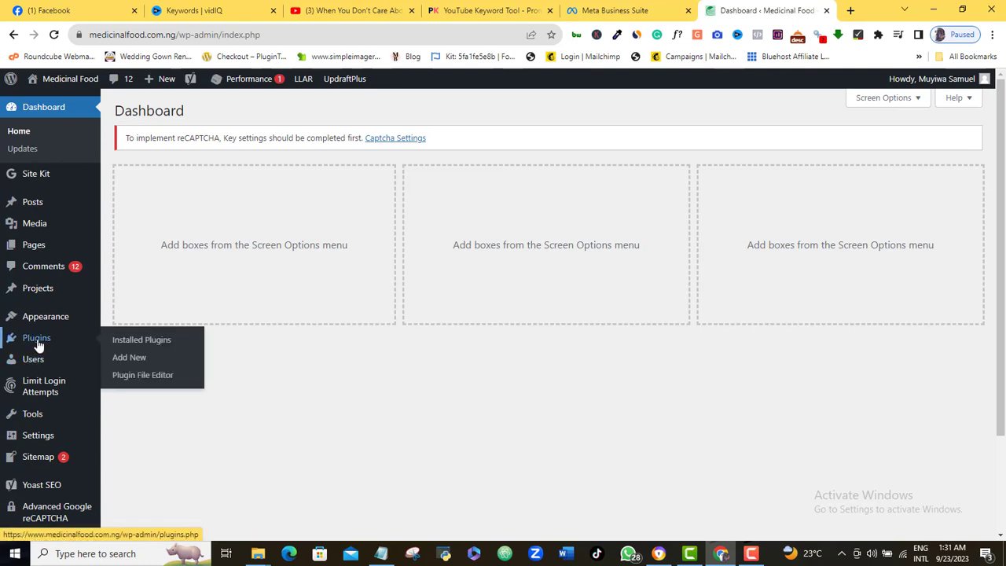
pyautogui.click(129, 366)
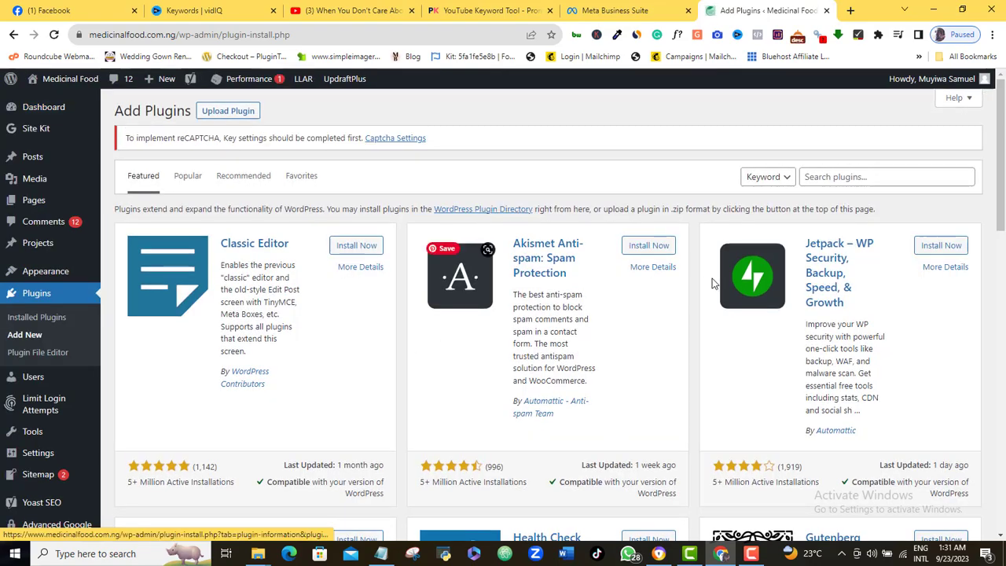
pyautogui.click(839, 176)
pyautogui.write('wp')
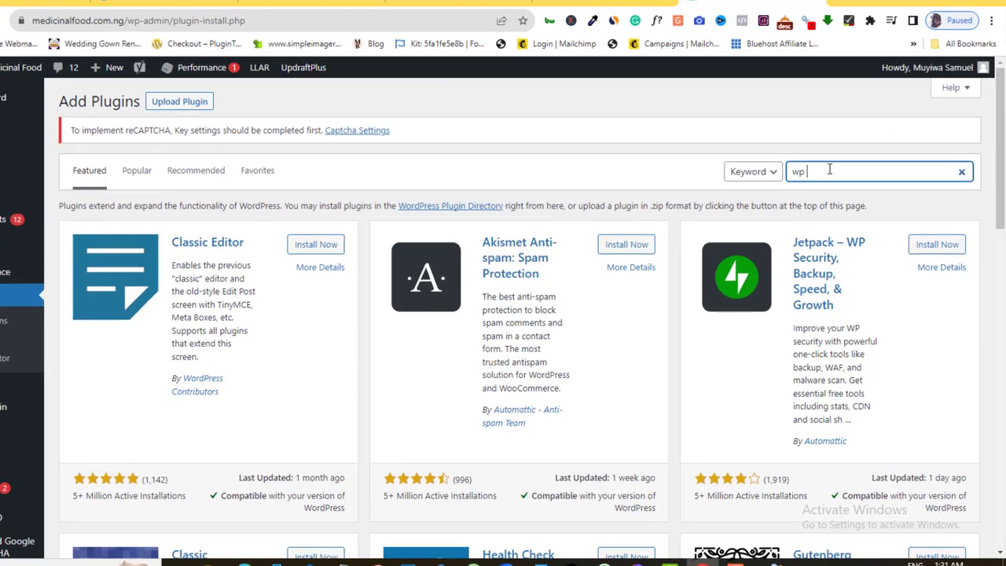
pyautogui.write(' code')
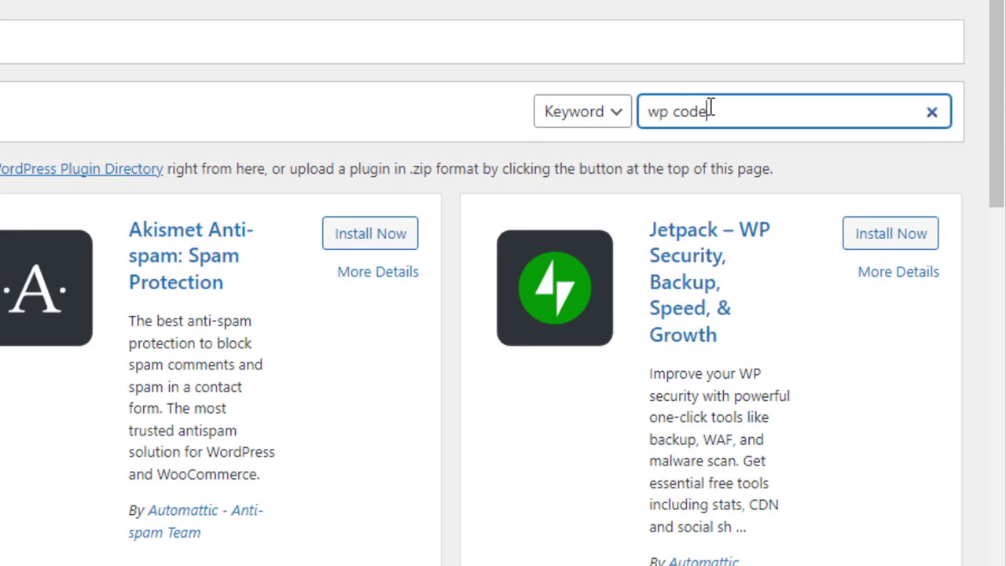
pyautogui.write(' lite')
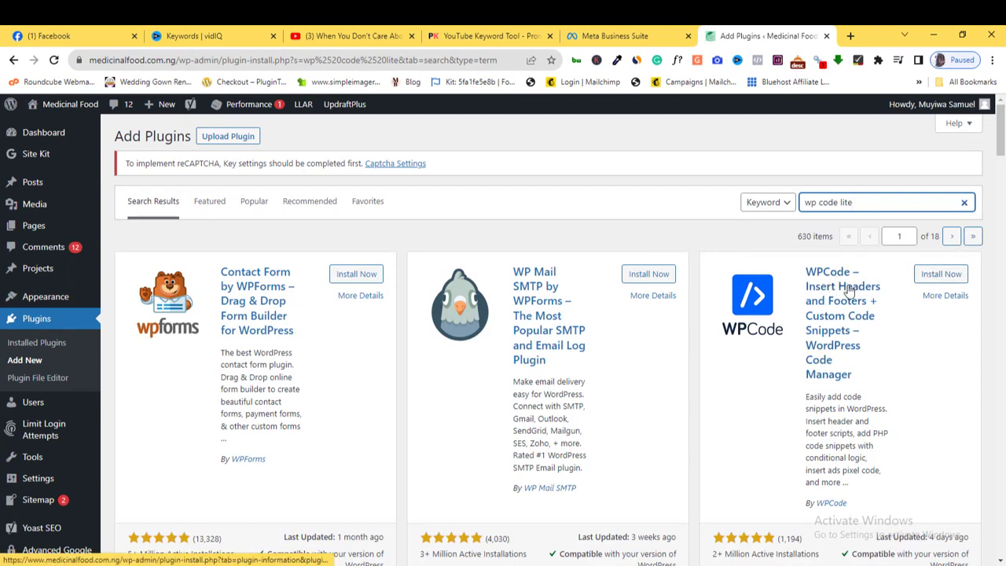
pyautogui.click(943, 275)
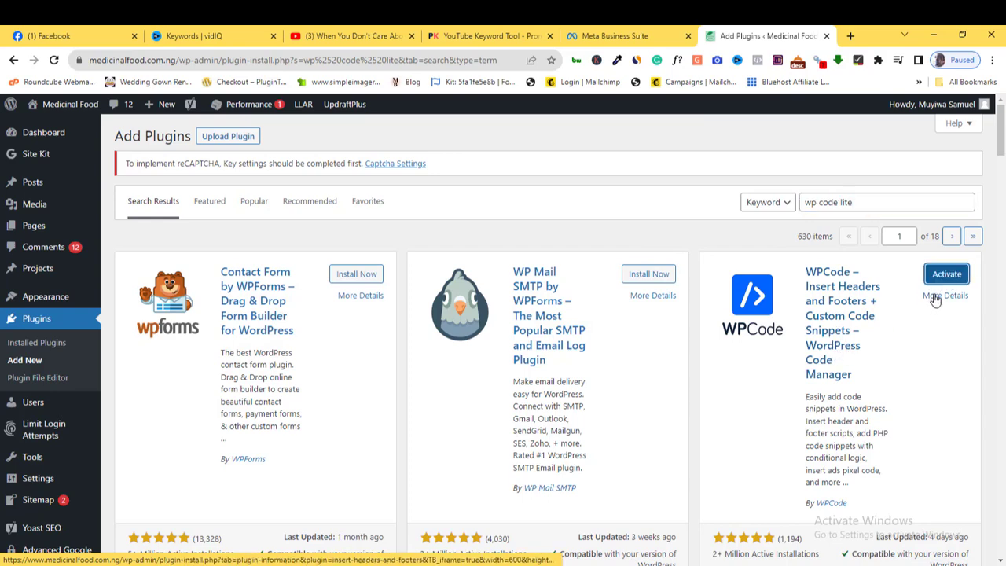
pyautogui.click(943, 275)
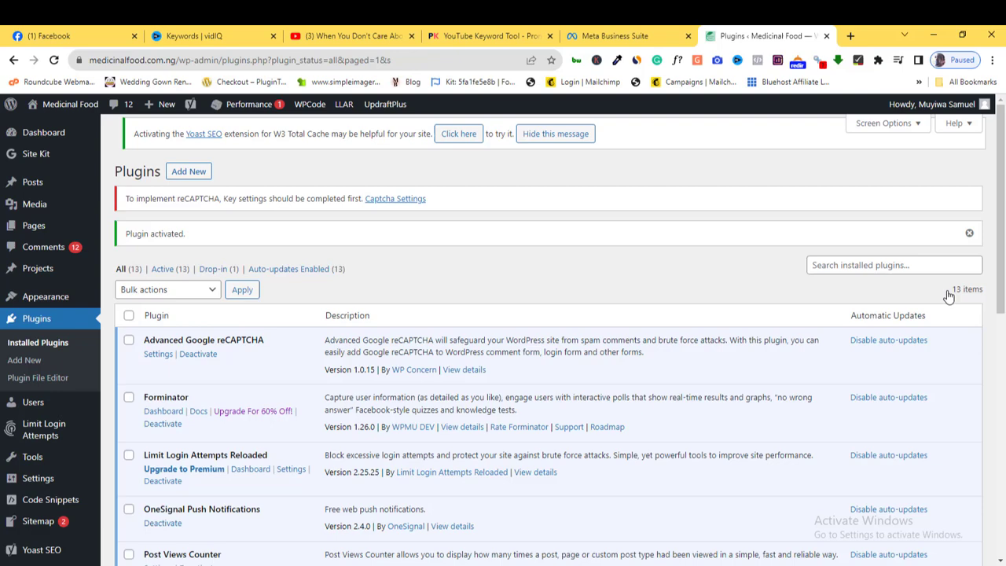
# Copy the facebook-domain-verification meta-tag from medicinalfood.com.ng's verification instructions
pyautogui.click(615, 35)
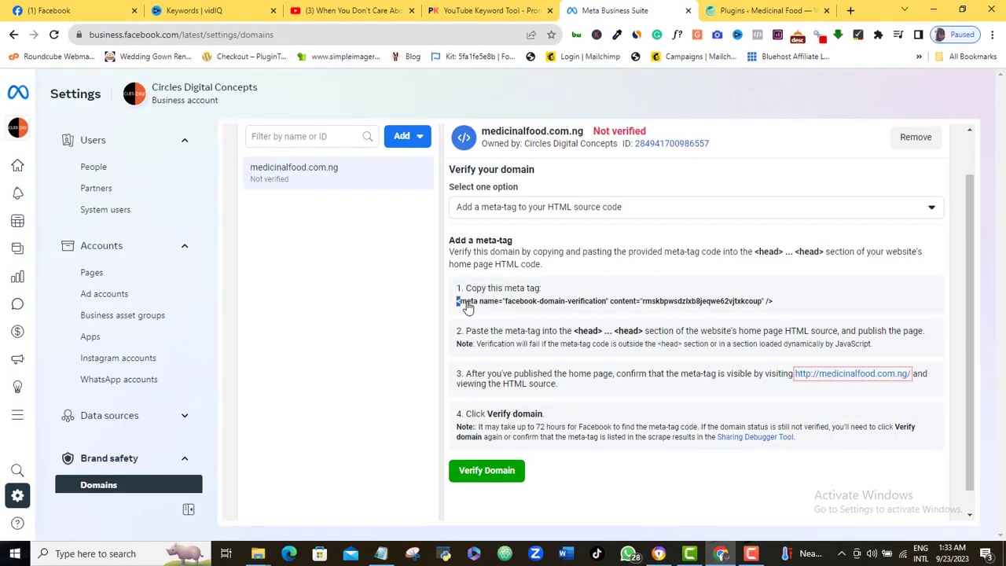
pyautogui.moveTo(456, 326); pyautogui.dragTo(773, 304)
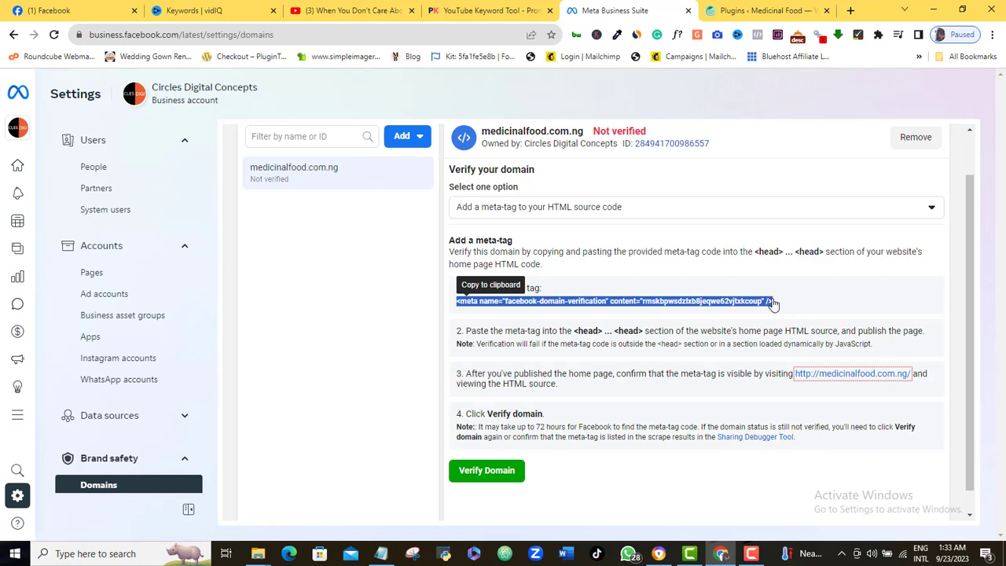
pyautogui.rightClick(751, 303)
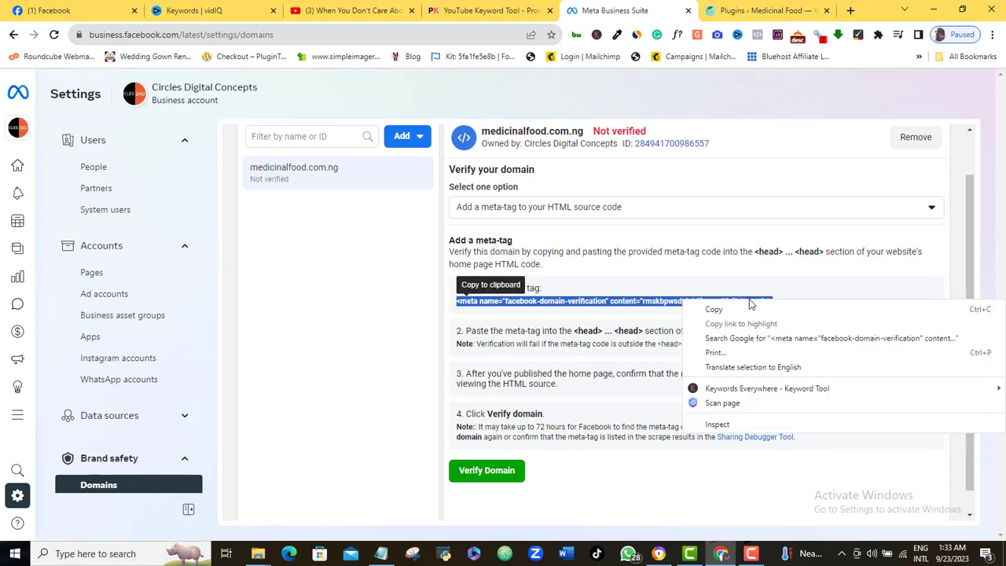
pyautogui.click(713, 311)
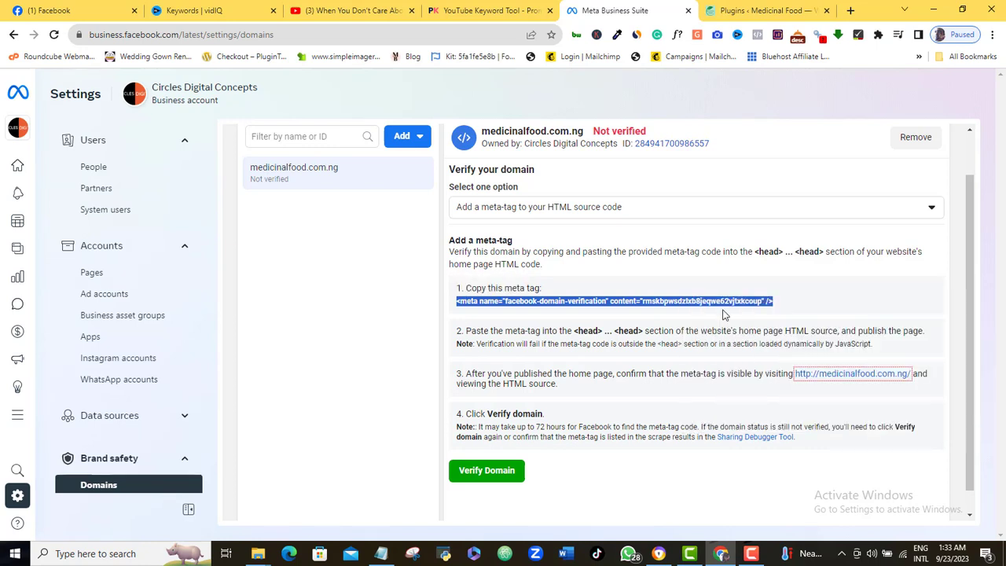
# Open WPCode's Header & Footer settings and place the cursor in the Header box
pyautogui.click(765, 10)
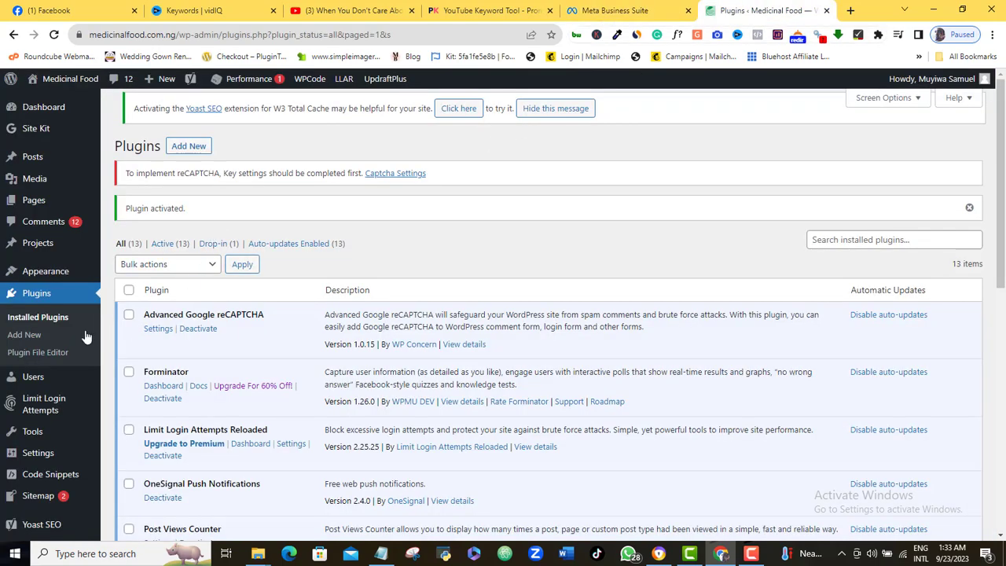
pyautogui.moveTo(34, 482)
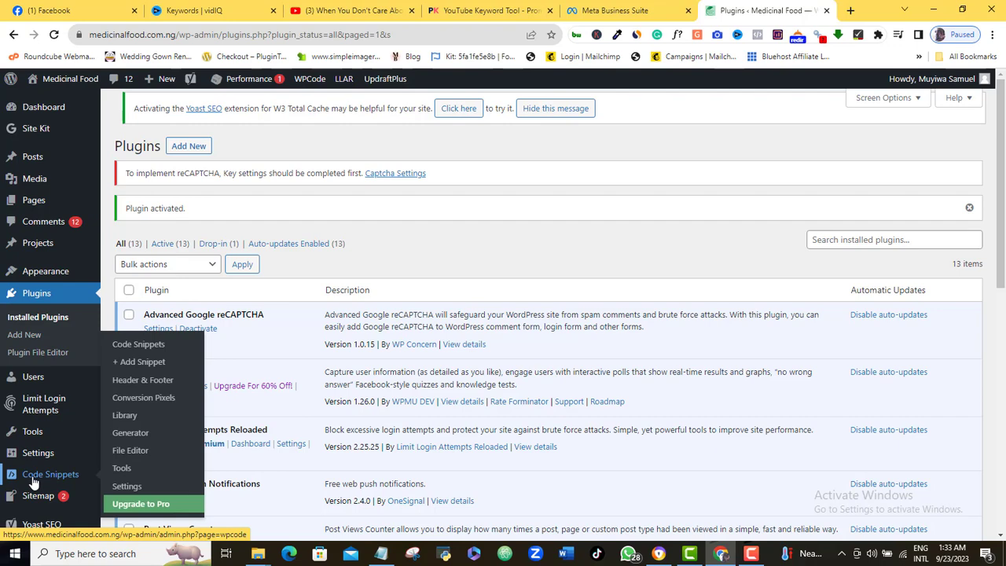
pyautogui.click(140, 382)
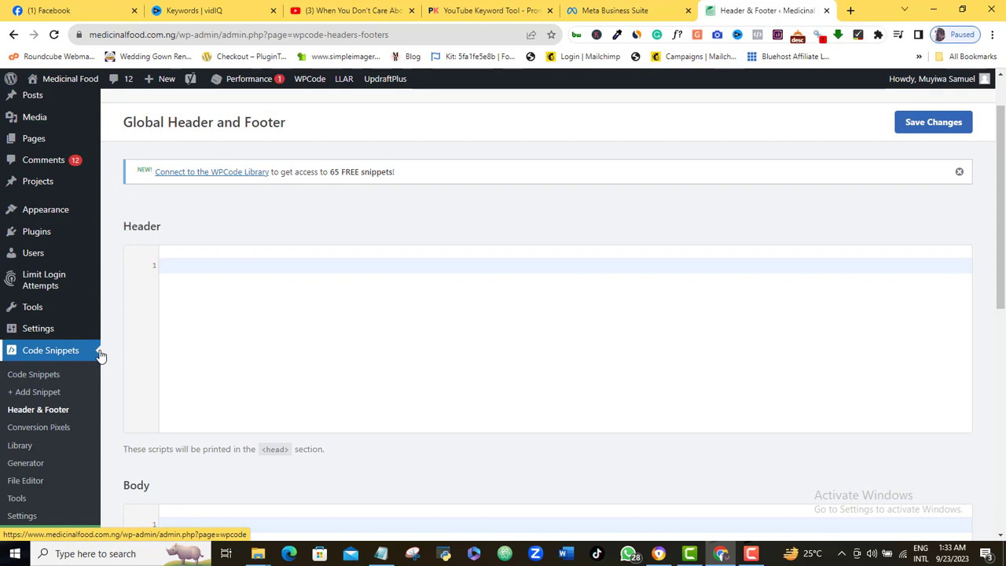
pyautogui.click(182, 281)
# Paste the facebook-domain-verification meta-tag into the Header scripts box
pyautogui.click(613, 9)
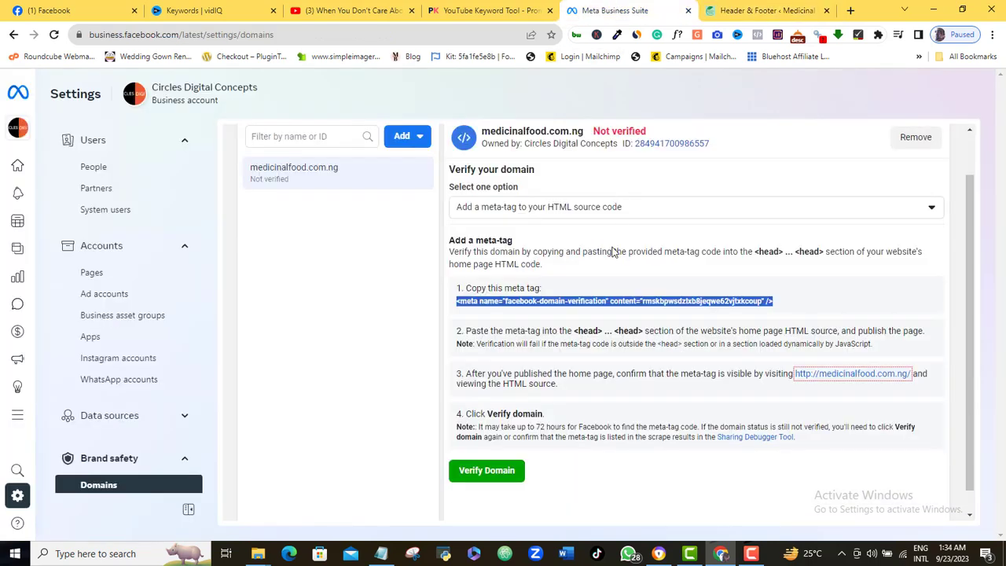
pyautogui.click(758, 11)
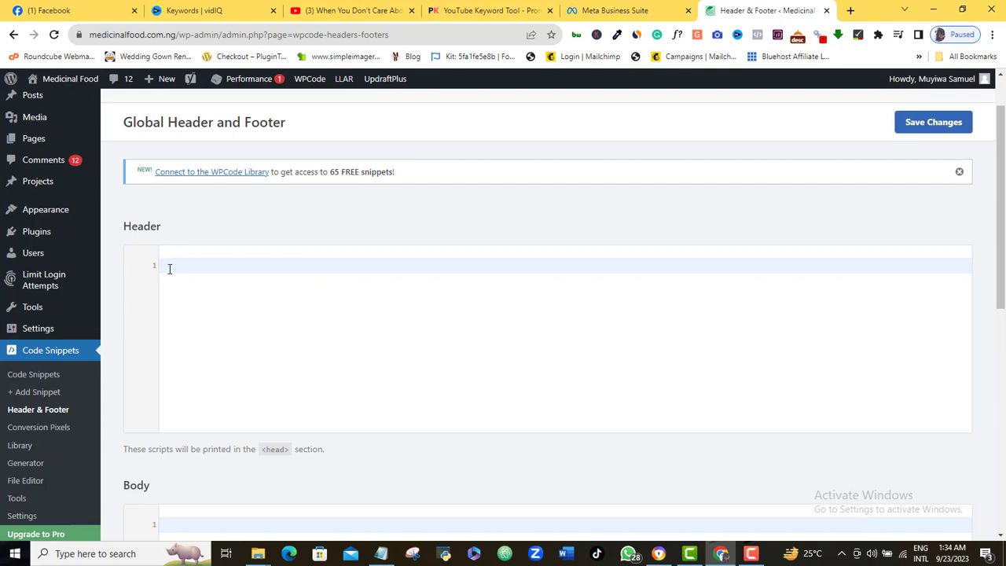
pyautogui.hotkey('ctrl', 'v')
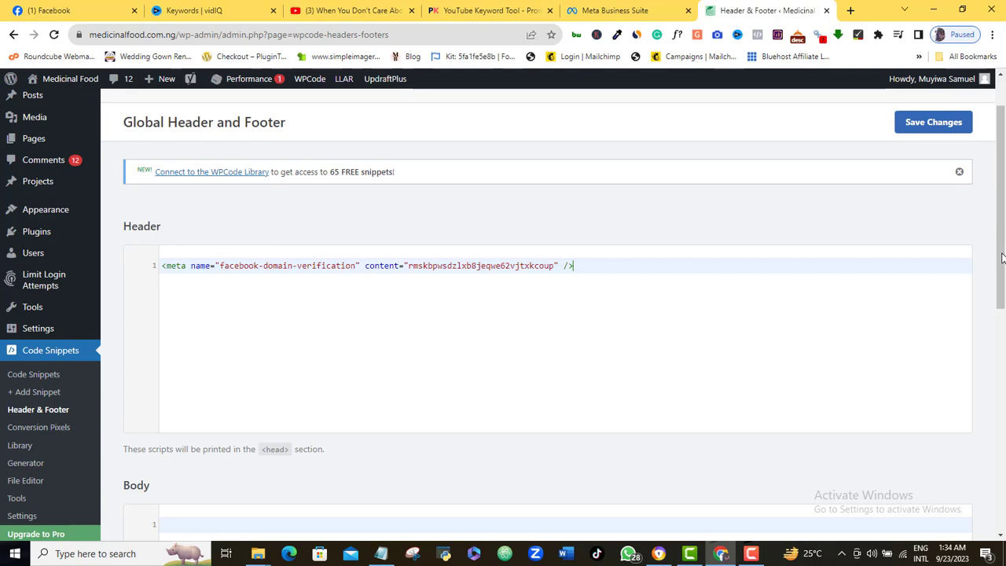
pyautogui.moveTo(1003, 268); pyautogui.dragTo(1004, 471)
pyautogui.scroll(10, 961, 306)
pyautogui.scroll(2, 939, 236)
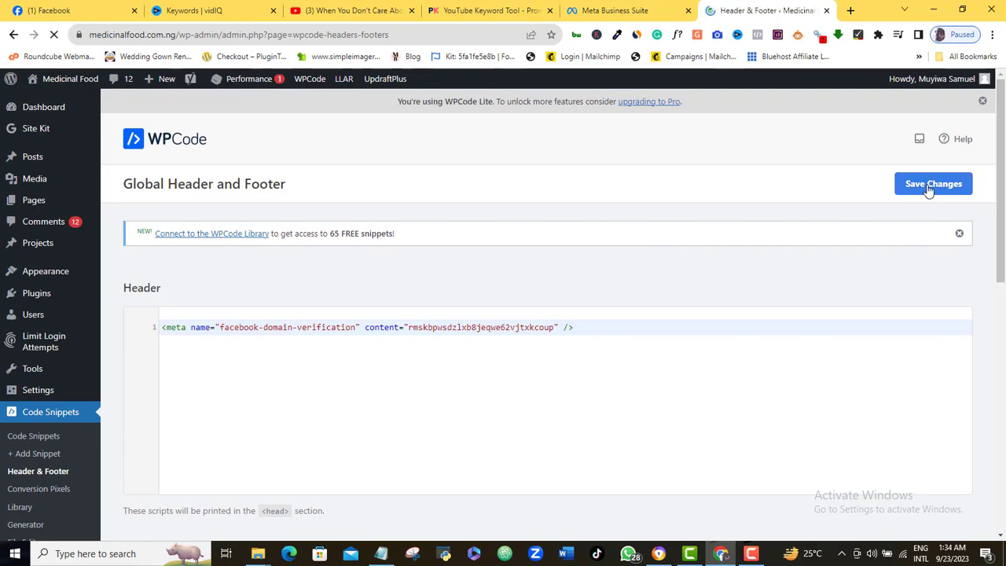
# Back in Meta Business Suite, run Verify Domain so medicinalfood.com.ng shows Verified
pyautogui.hotkey('ctrl', 'pageup')
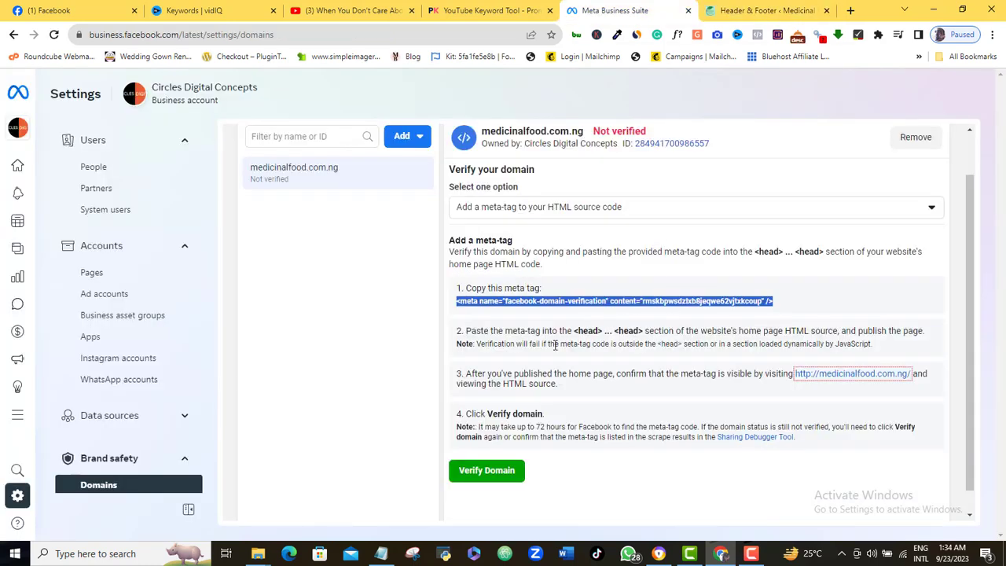
pyautogui.click(493, 475)
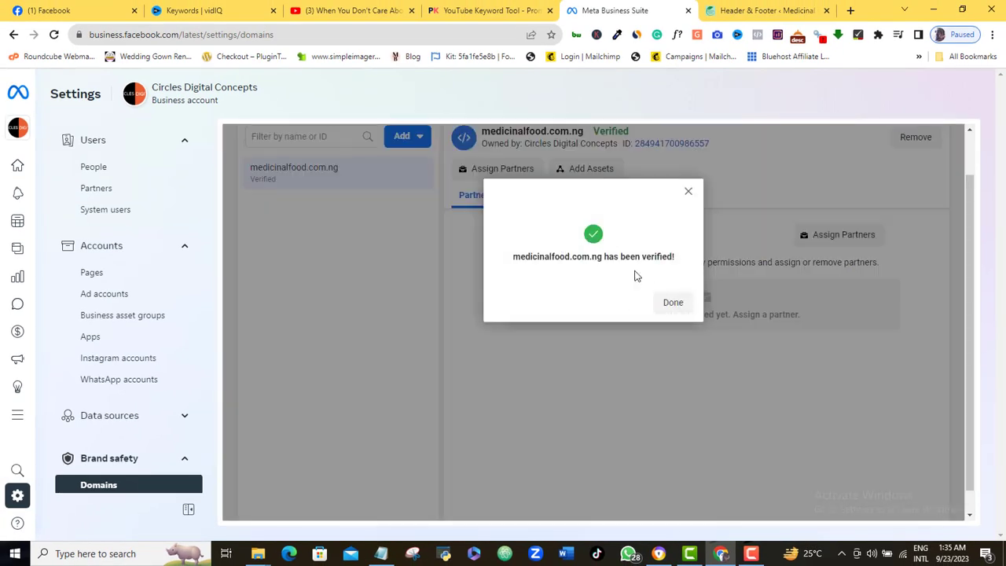
# Close the 'has been verified' dialog to view the domain's Partners details
pyautogui.click(673, 305)
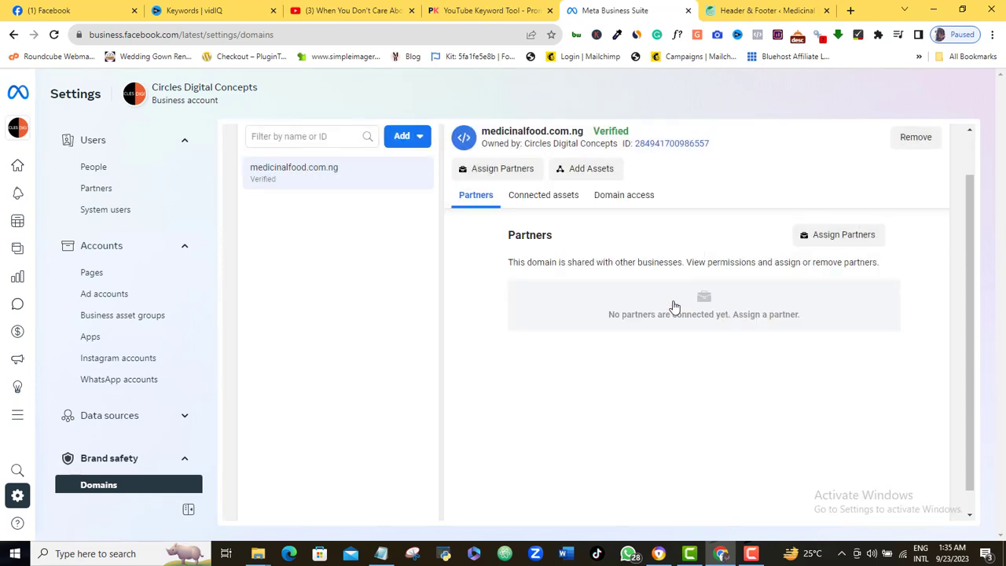
pyautogui.moveTo(611, 129)
pyautogui.click(750, 553)
pyautogui.click(987, 505)
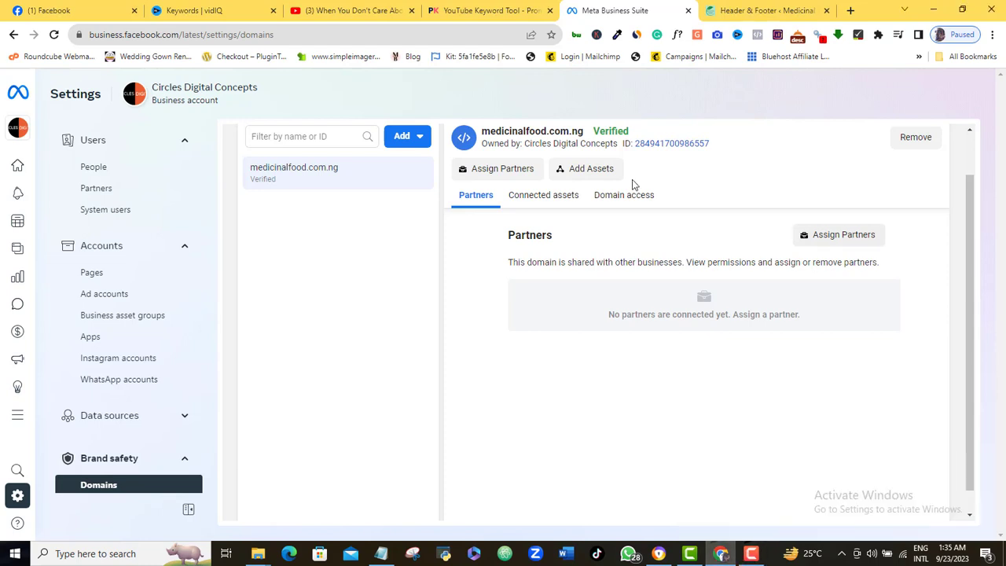